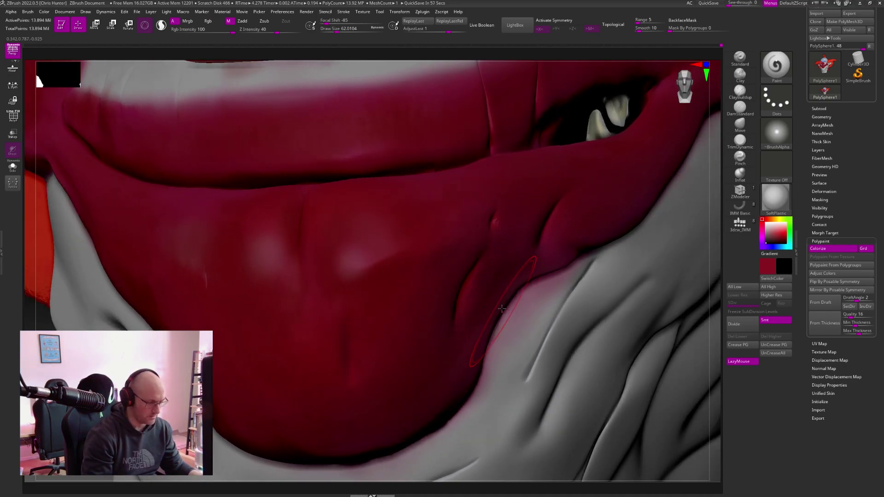
Step: Enable colour-only Rgb painting and set a lighter grey secondary colour
click(207, 21)
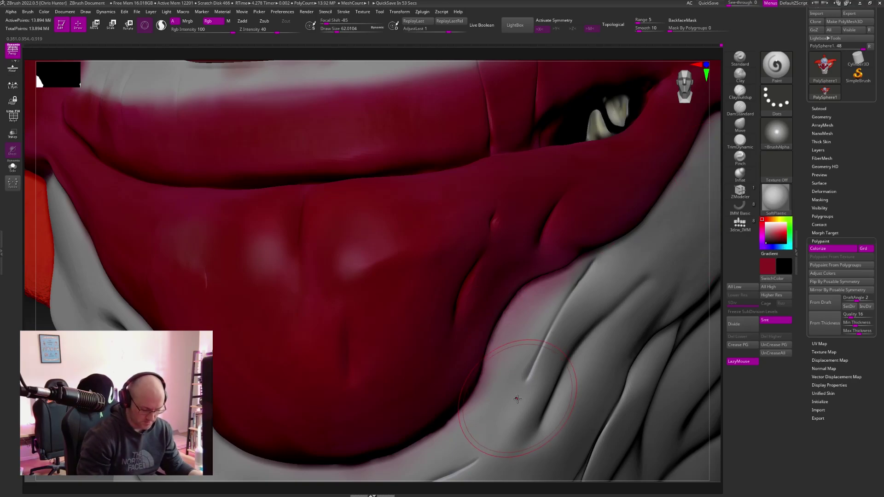
key(c)
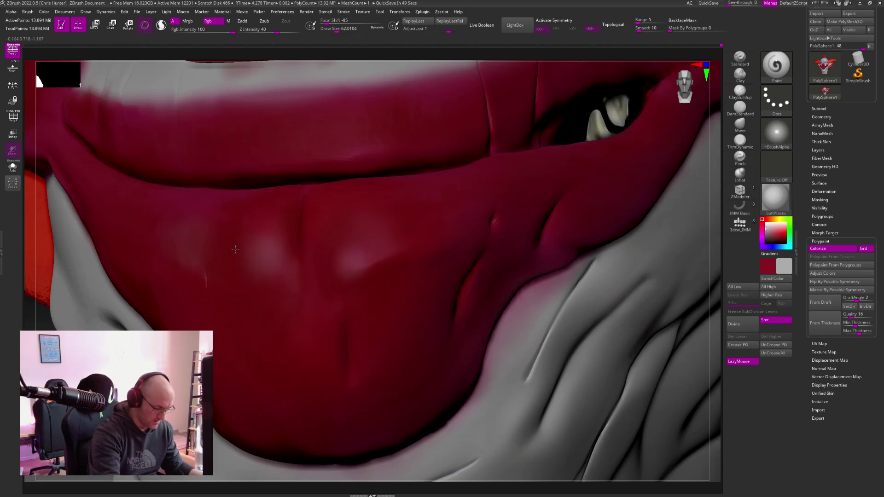
key(shift)
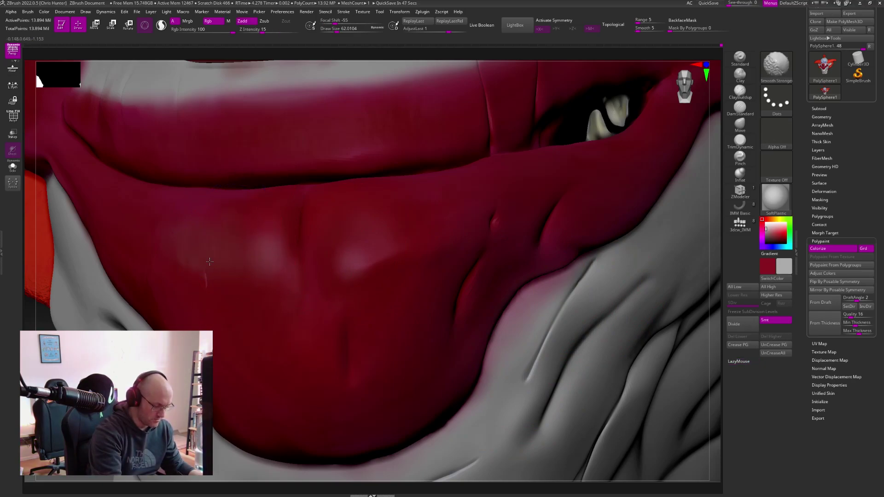
key(shift)
key(l)
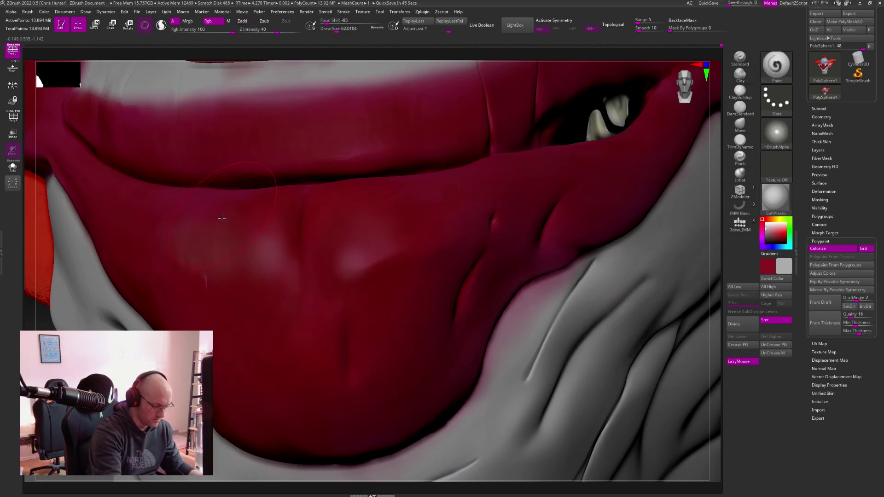
Step: Paint lighter highlight tones across the lower lip and its right part
key(shift)
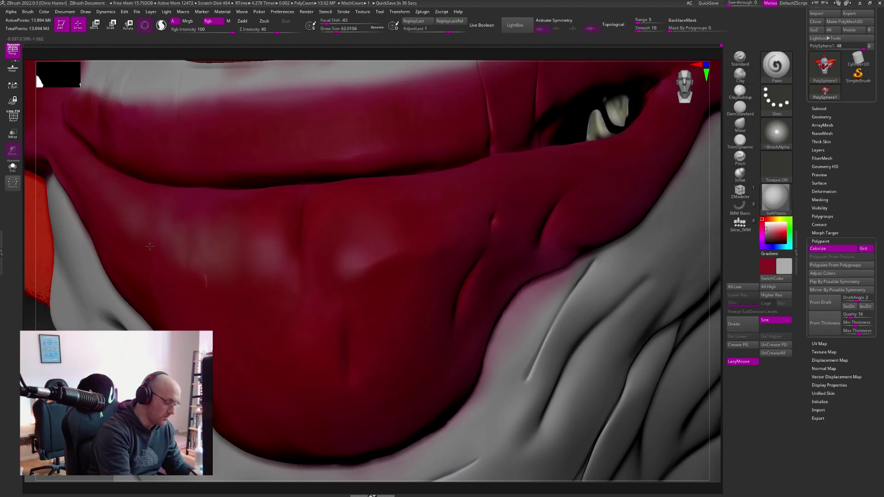
key(shift)
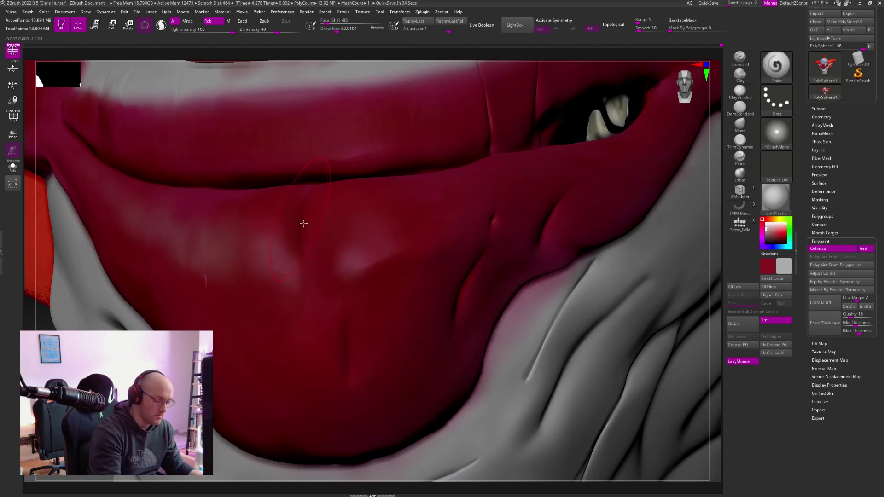
drag(359, 211, 331, 246)
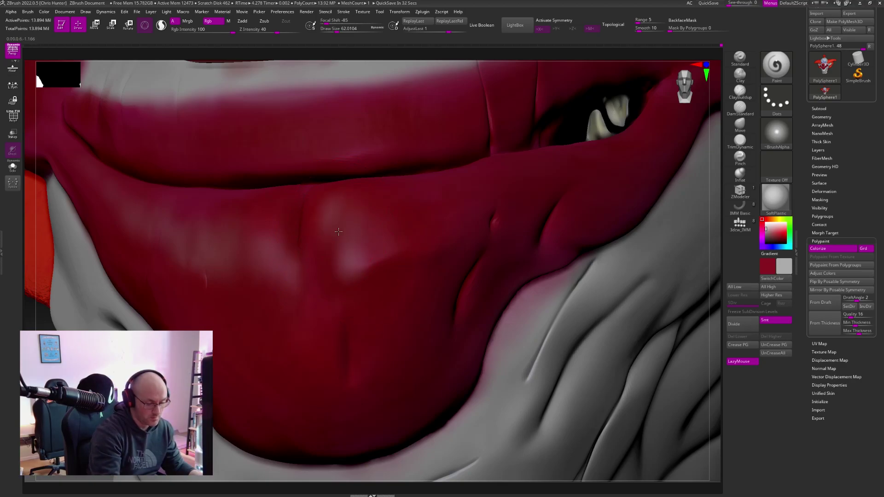
drag(387, 191, 432, 200)
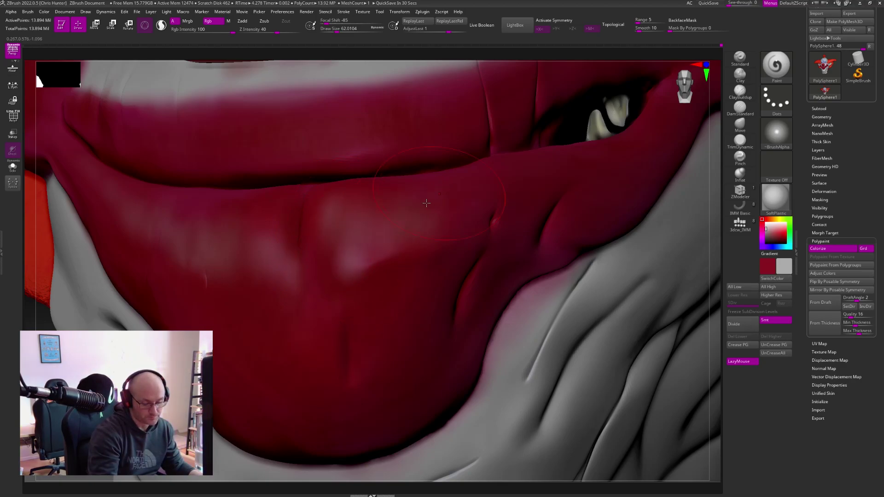
click(740, 107)
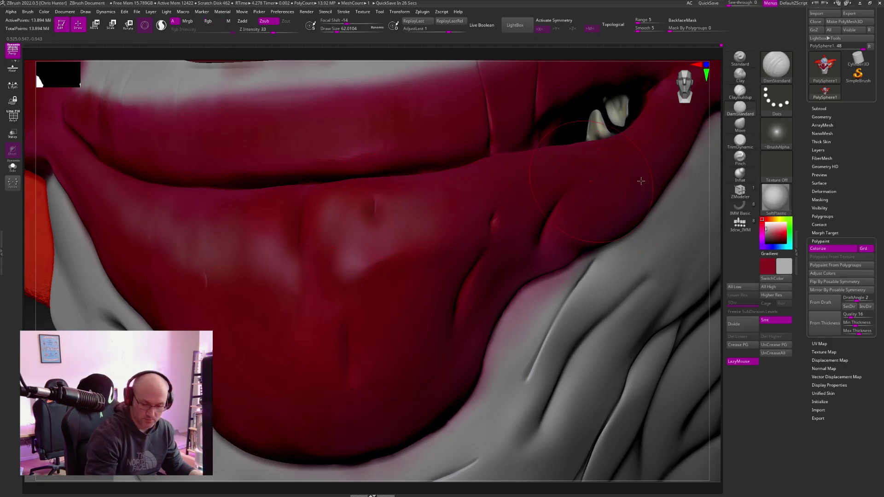
Step: Sharpen the small vertical crease on the lip's right part with the Pinch brush
key(b)
key(p)
key(i)
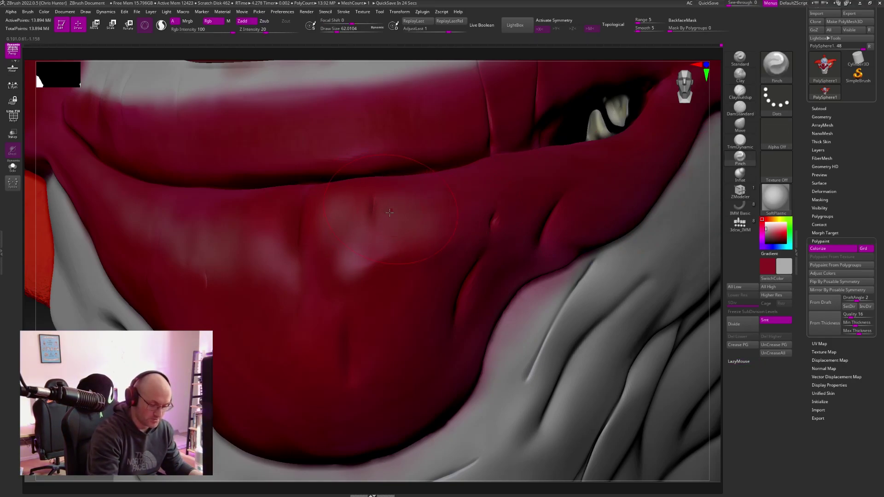
click(739, 106)
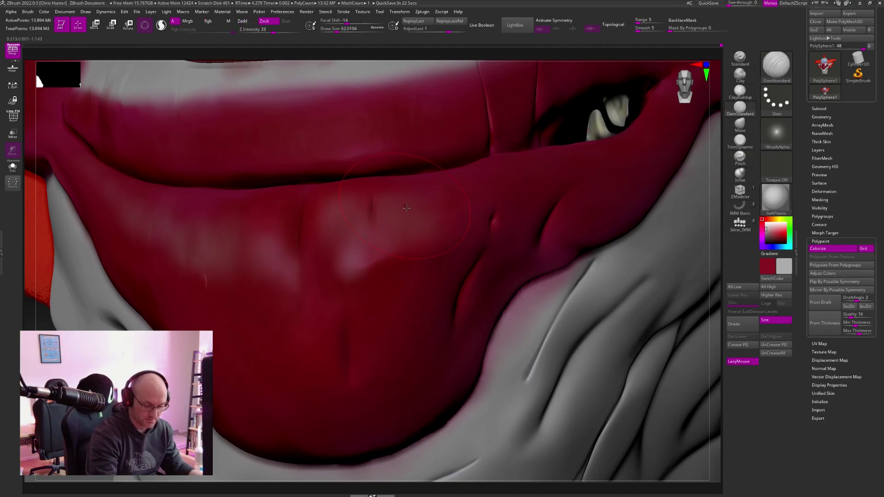
click(742, 167)
drag(408, 206, 407, 198)
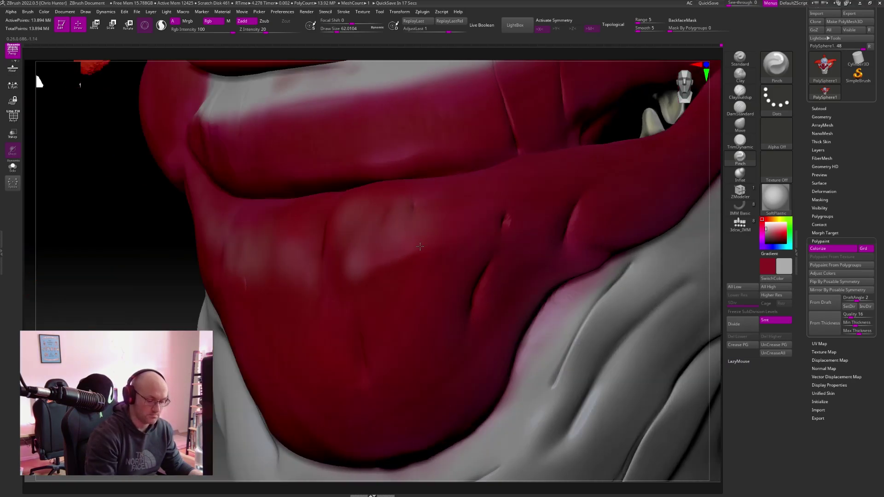
alt+right_drag(393, 223, 550, 277)
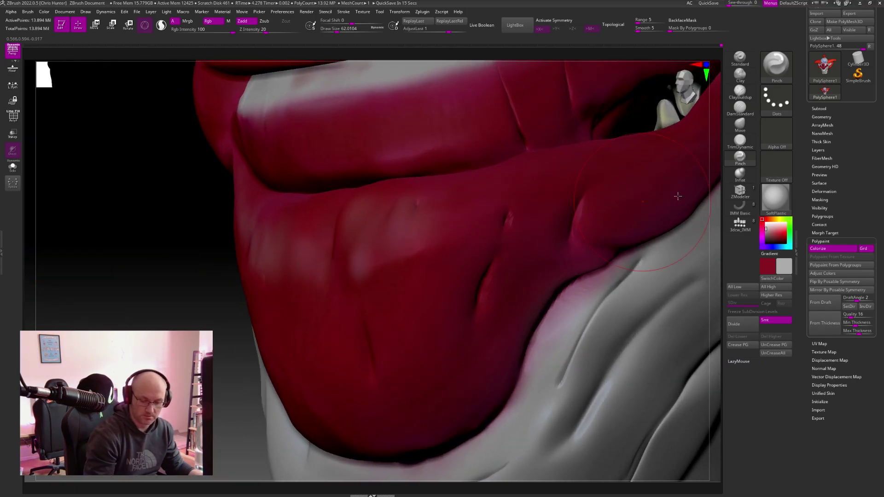
Step: Reselect the colour Paint brush through the B-P-A brush shortcut
key(b)
key(p)
key(a)
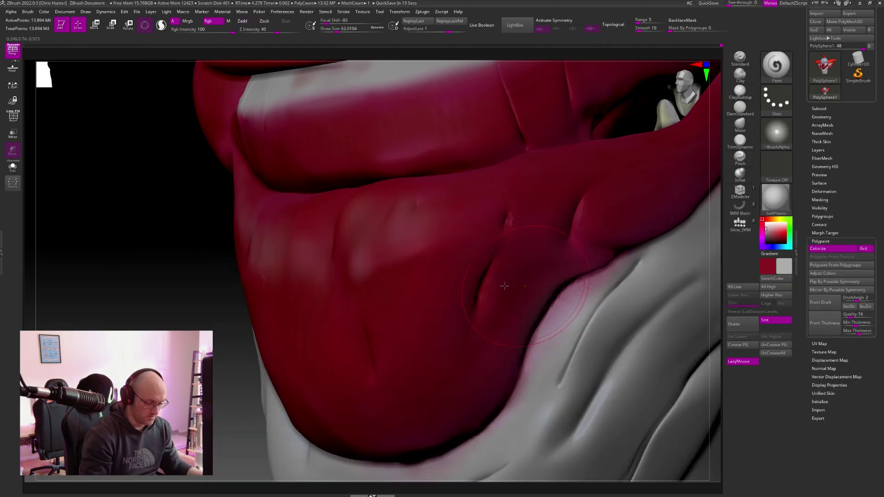